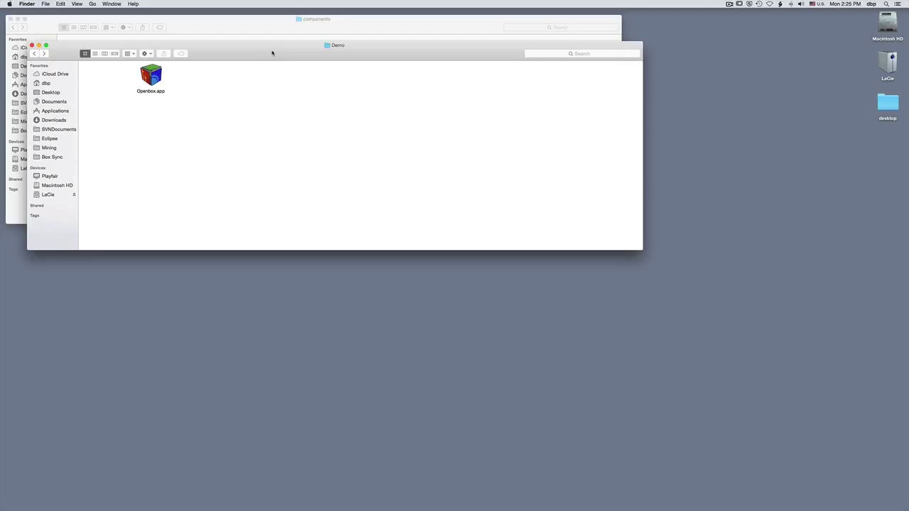
# Launch Openbox.app from the Demo folder, and reposition and slightly enlarge the new proof window
pyautogui.click(160, 76)
pyautogui.press('super+o')
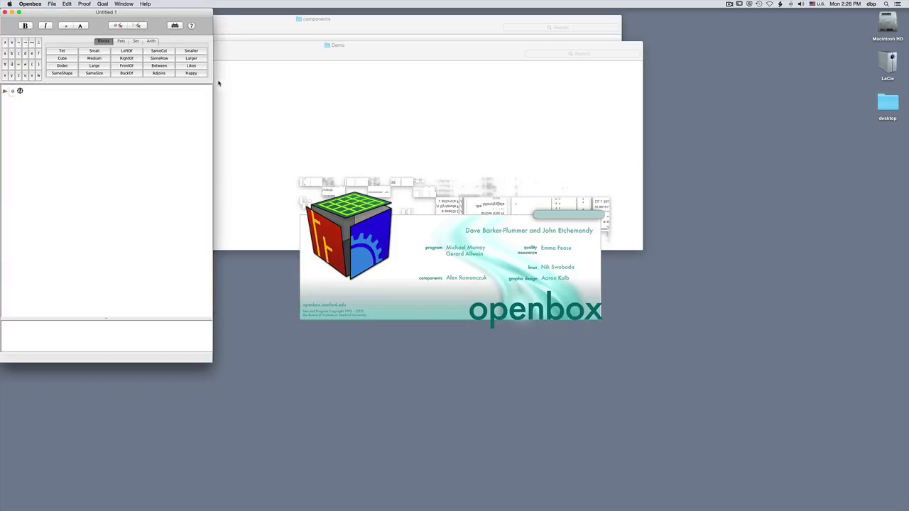
pyautogui.moveTo(170, 13); pyautogui.dragTo(251, 59)
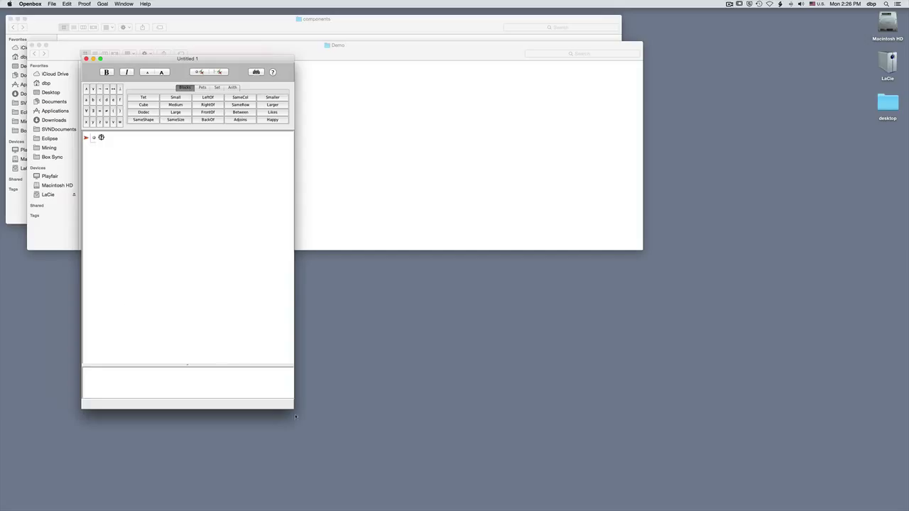
pyautogui.moveTo(292, 409); pyautogui.dragTo(315, 418)
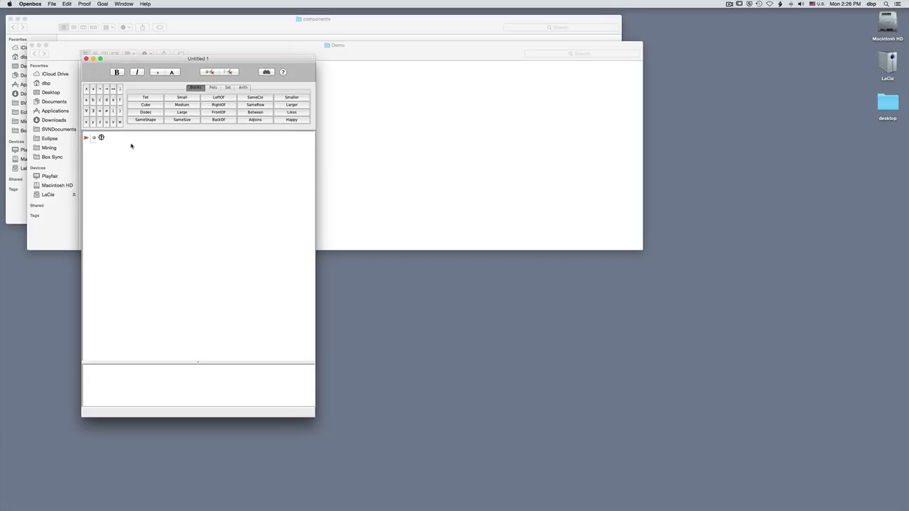
# Add two steps below the premise, build a four-line subproof after them, and end it with a new outer step
pyautogui.press('super+e')
pyautogui.press('super+e')
pyautogui.press('super+e')
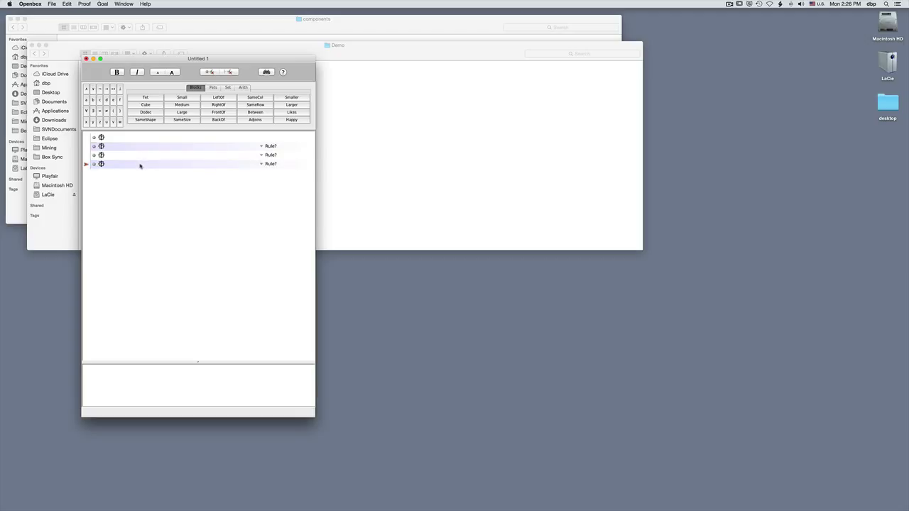
pyautogui.press('super+p')
pyautogui.press('super+e')
pyautogui.press('super+e')
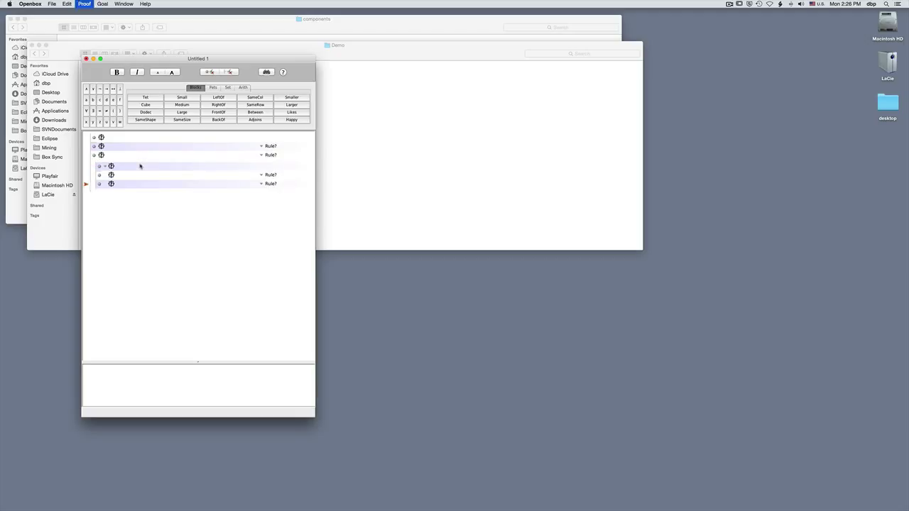
pyautogui.press('super+e')
pyautogui.press('super+shift+p')
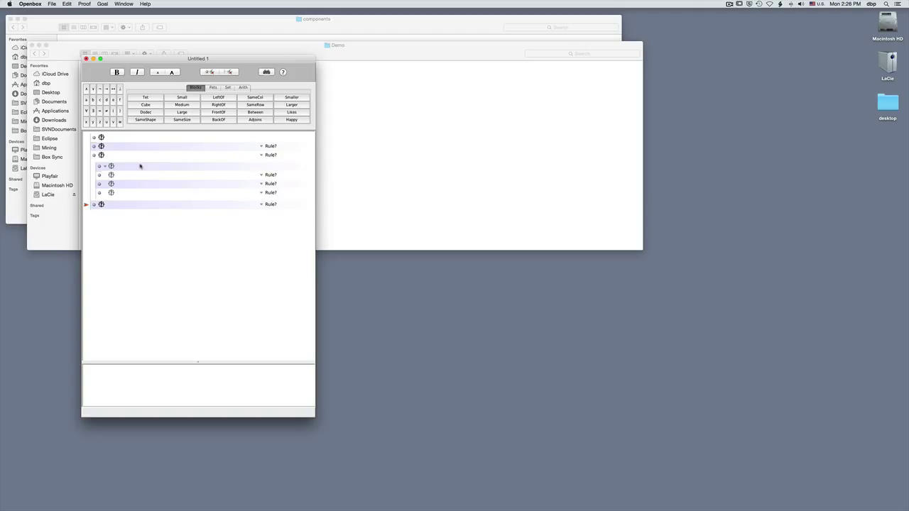
# Add another outer step and start a second subproof containing three lines
pyautogui.press('super+e')
pyautogui.press('super+e')
pyautogui.press('super+p')
pyautogui.press('super+e')
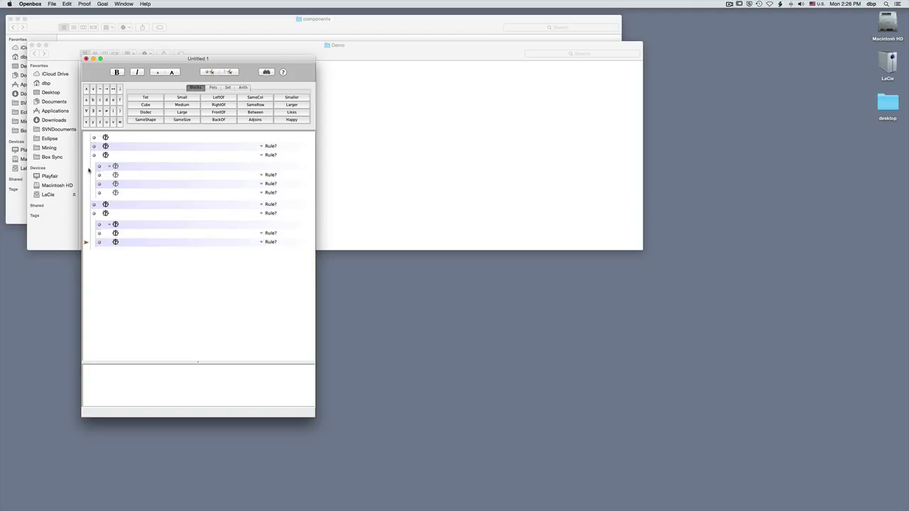
# Enter Tet(a) as the first subproof's assumption and Cube(b) as its last line
pyautogui.click(84, 167)
pyautogui.click(145, 97)
pyautogui.click(87, 100)
pyautogui.click(115, 192)
pyautogui.click(146, 104)
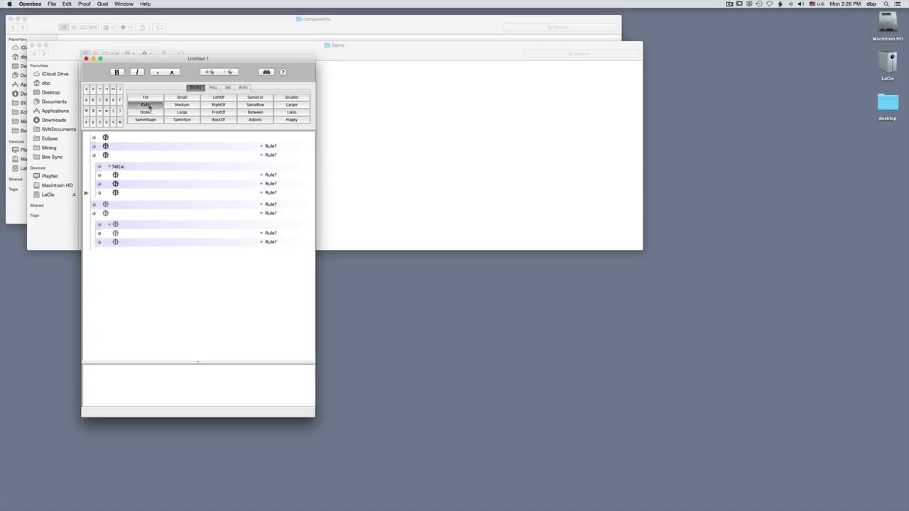
pyautogui.click(93, 101)
# Derive Tet(a) → Cube(b) after the first subproof by citing that subproof, applying → Intro, and checking the step
pyautogui.click(84, 206)
pyautogui.click(118, 180)
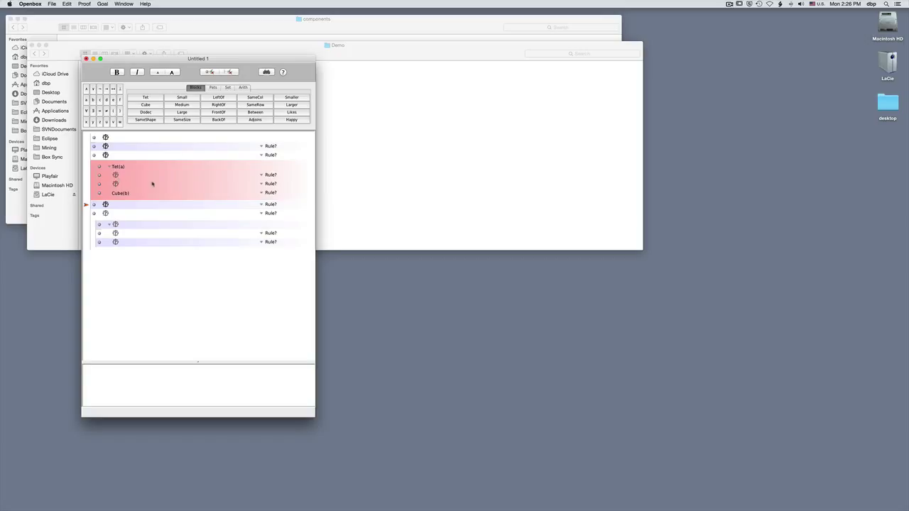
pyautogui.click(271, 204)
pyautogui.moveTo(271, 208)
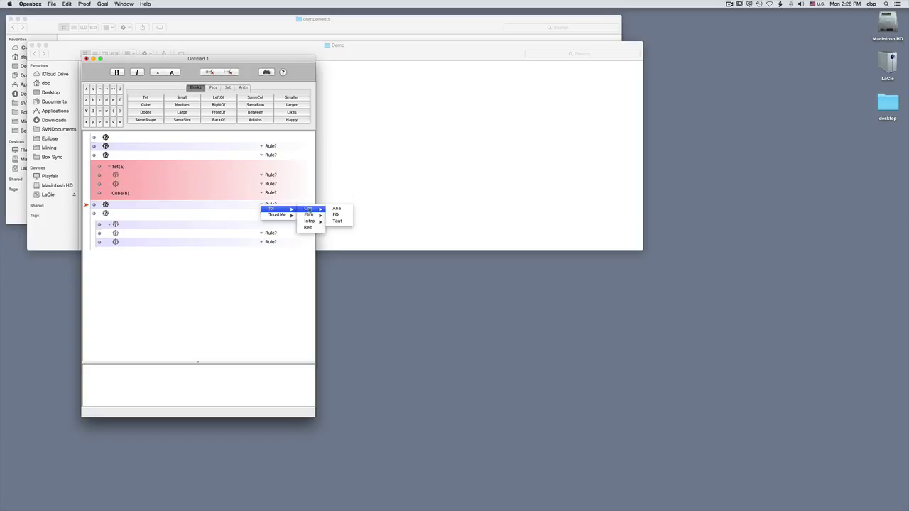
pyautogui.moveTo(310, 221)
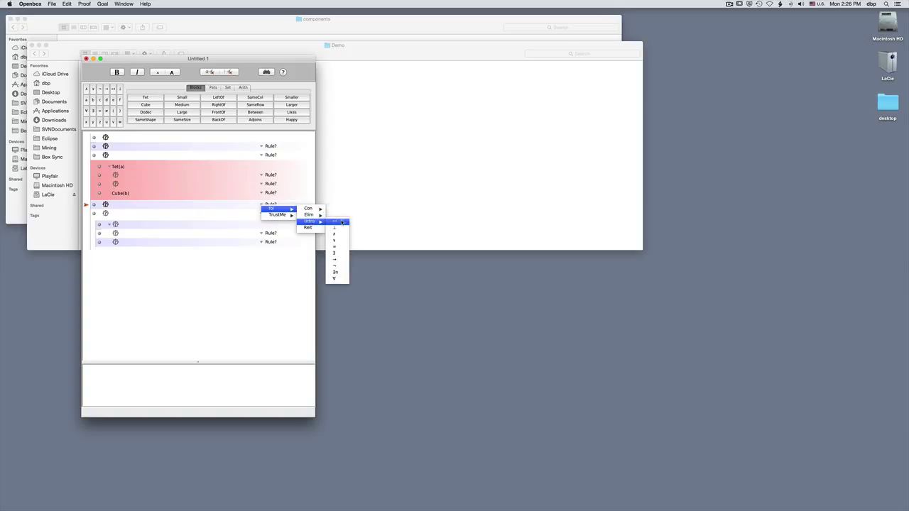
pyautogui.click(337, 260)
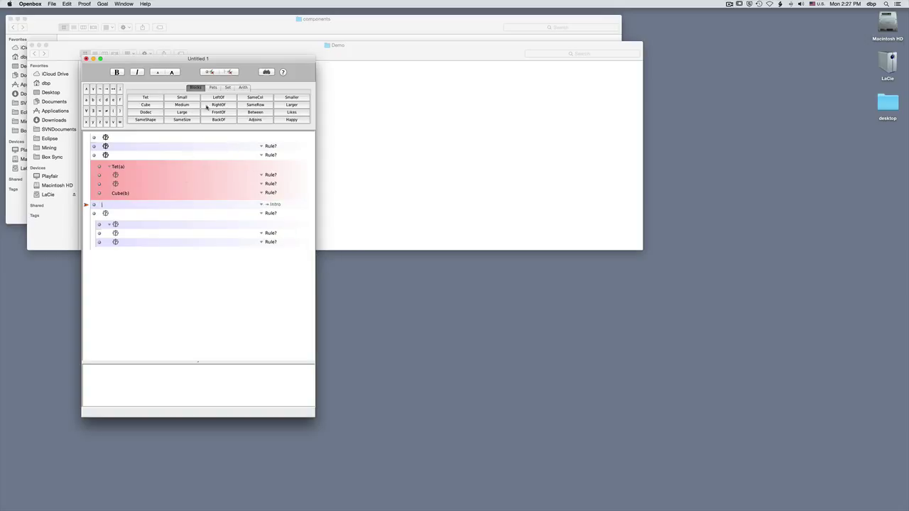
pyautogui.click(210, 73)
# Quit Openbox without saving the proof, and move FOLBundle.jar from the components folder into the Demo folder
pyautogui.press('super+q')
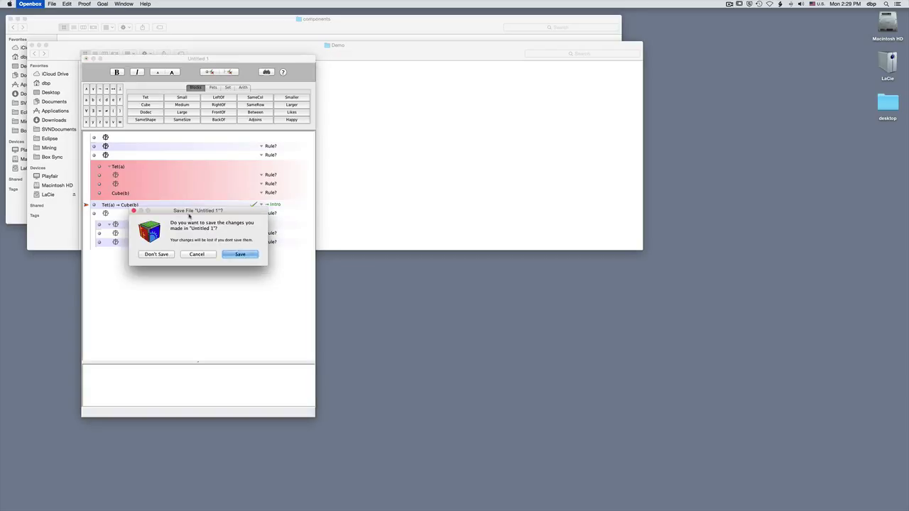
pyautogui.click(162, 254)
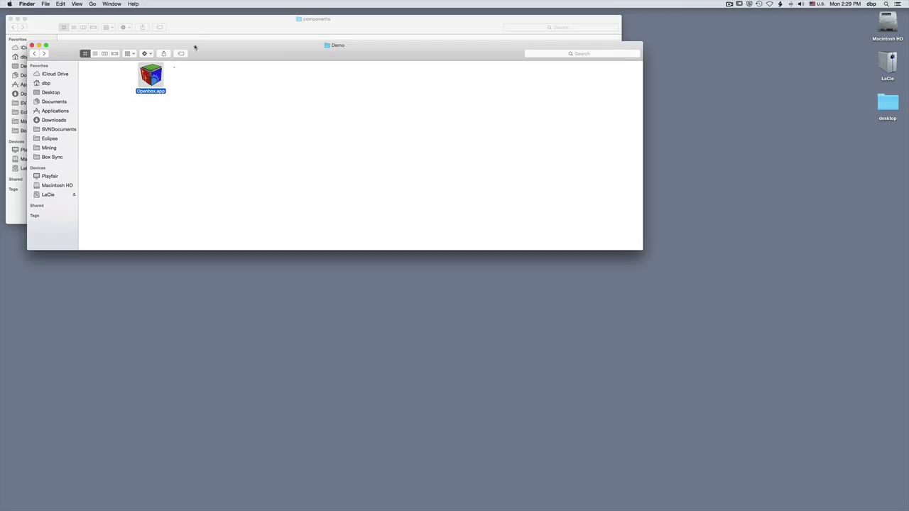
pyautogui.click(207, 29)
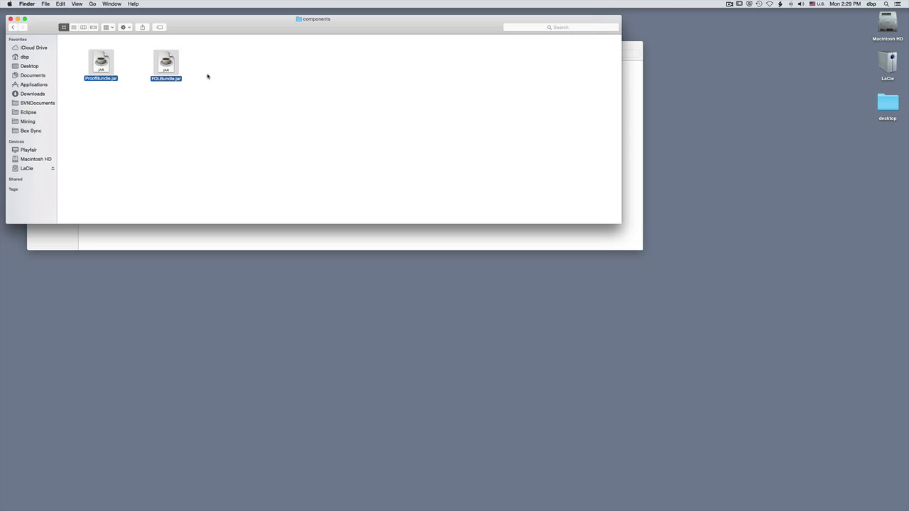
pyautogui.moveTo(171, 68); pyautogui.dragTo(251, 86)
pyautogui.click(223, 105)
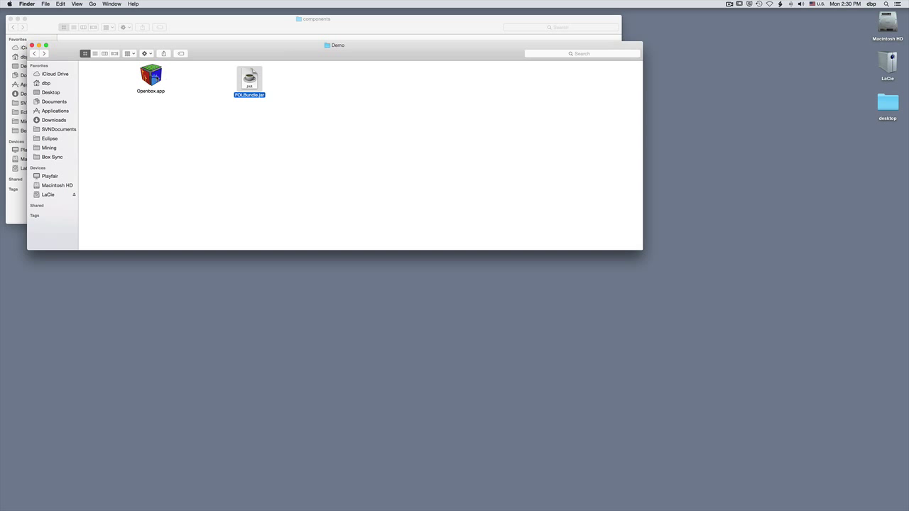
# Relaunch Openbox.app from the Demo folder, restart Open Box with the OpenboxProofDriver start bean, and reposition the windows
pyautogui.click(156, 78)
pyautogui.doubleClick(151, 75)
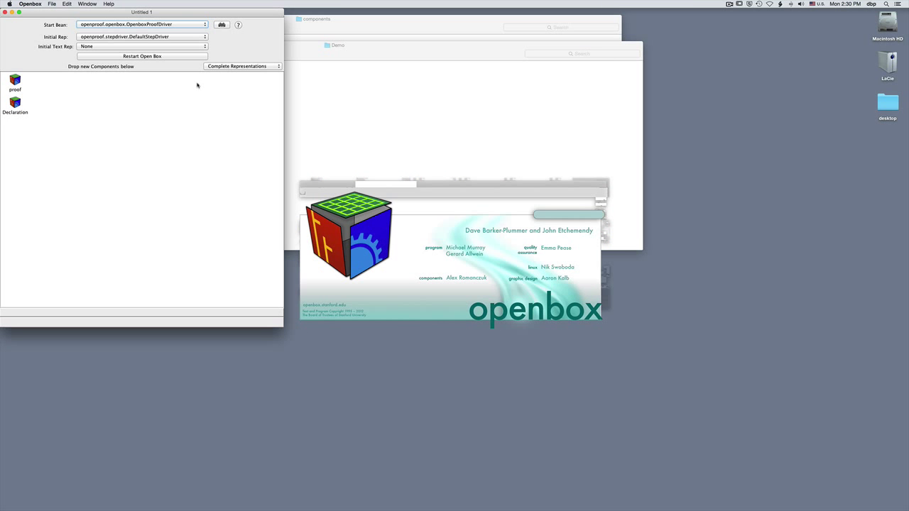
pyautogui.moveTo(186, 18); pyautogui.dragTo(203, 29)
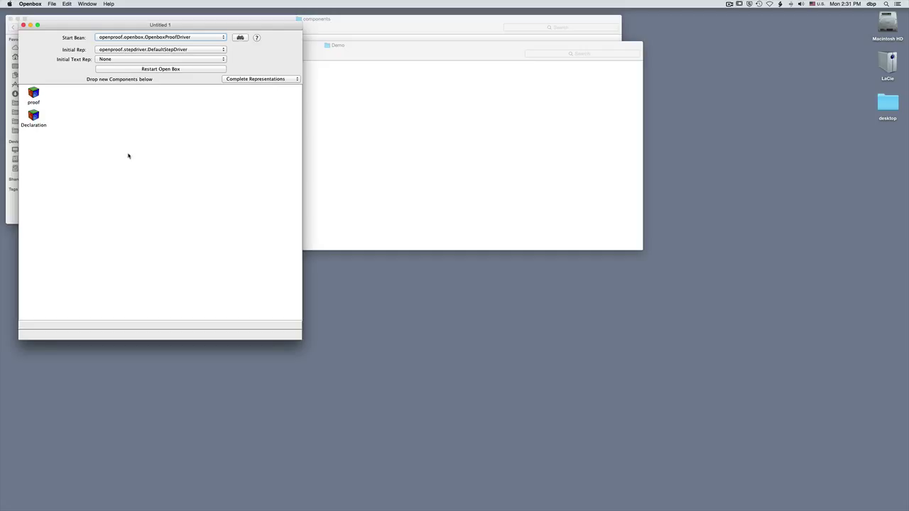
pyautogui.click(172, 69)
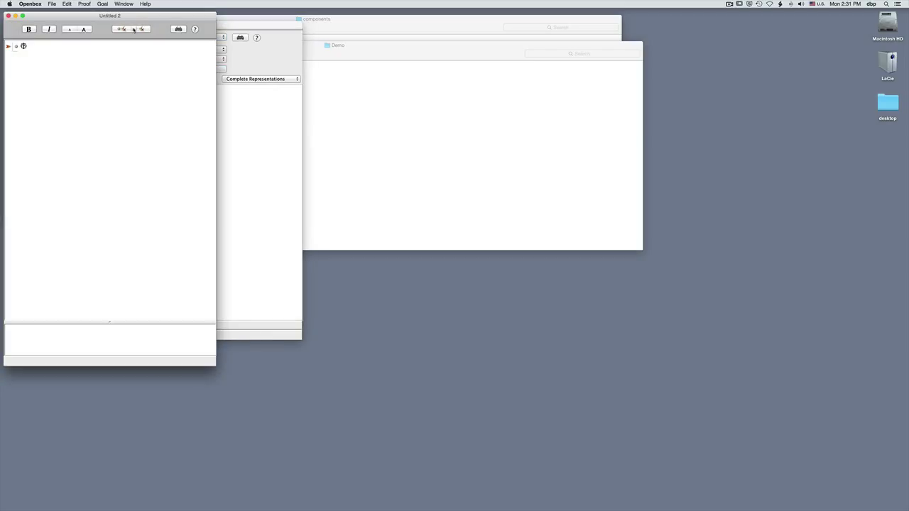
pyautogui.moveTo(131, 19); pyautogui.dragTo(177, 32)
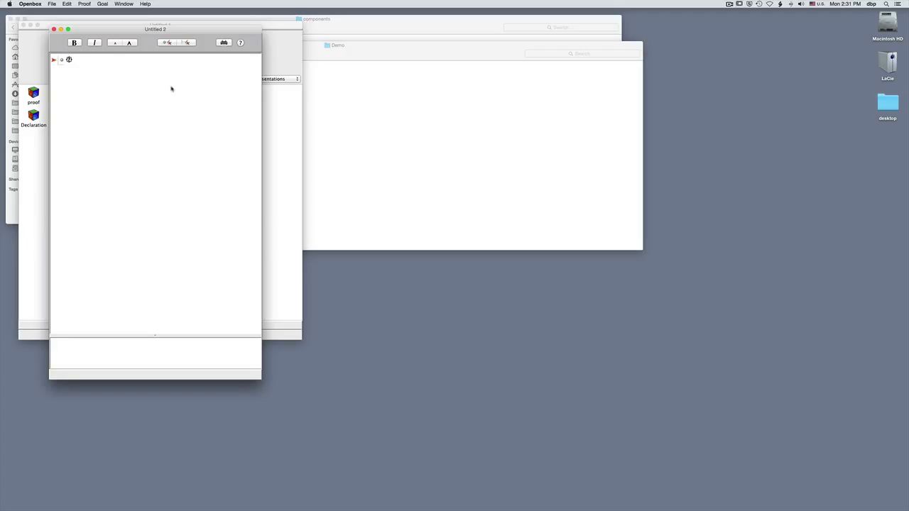
# Build a proof with three steps below the premise, a three-line subproof, and three outer steps after it
pyautogui.press('super+e')
pyautogui.press('super+e')
pyautogui.press('super+e')
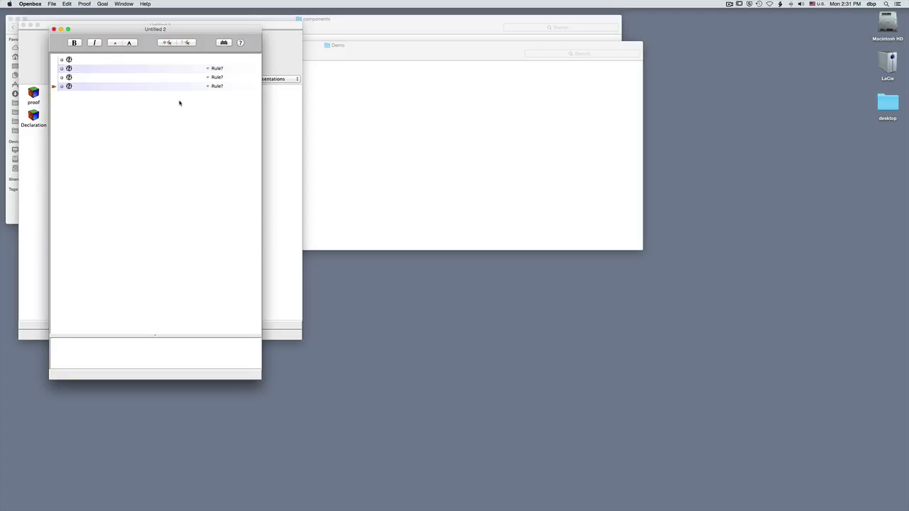
pyautogui.press('super+e')
pyautogui.press('super+p')
pyautogui.press('super+e')
pyautogui.press('super+e')
pyautogui.press('super+d')
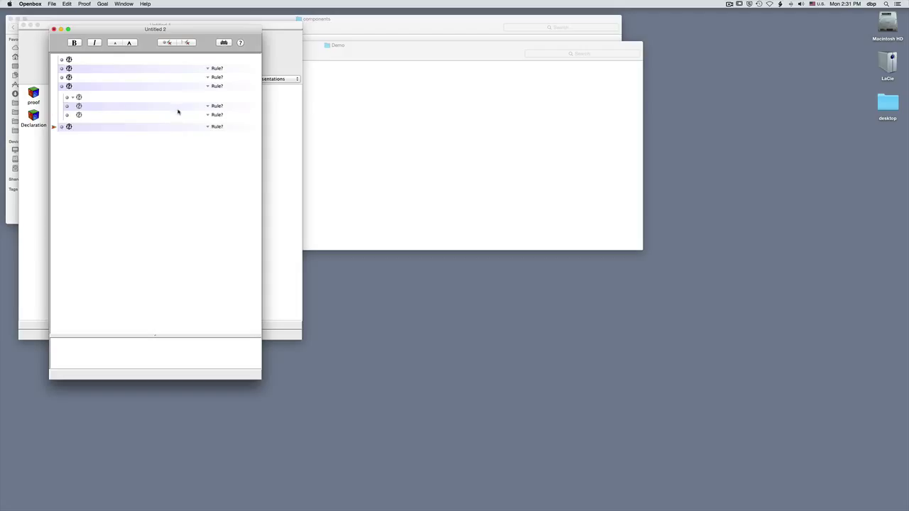
pyautogui.press('super+e')
pyautogui.press('super+e')
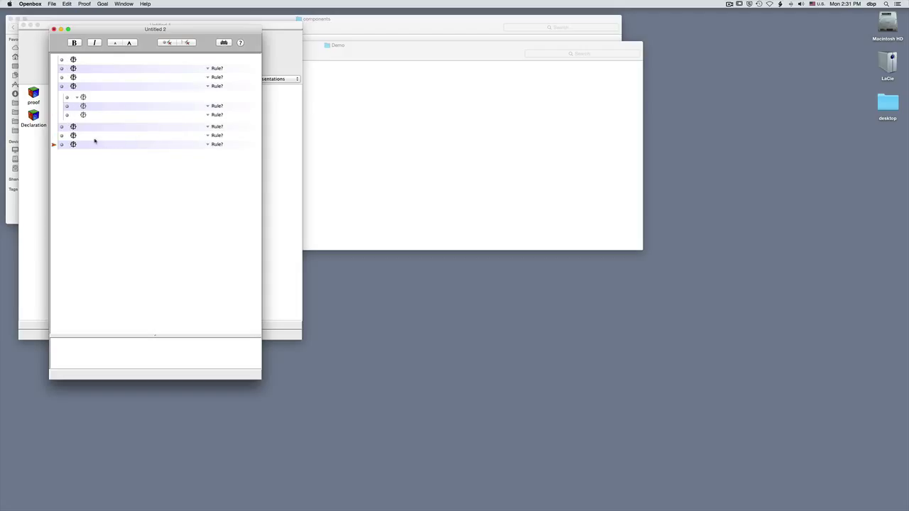
# Cite the second line and the second-to-last line as support for the last step, and move the proof window aside
pyautogui.click(75, 137)
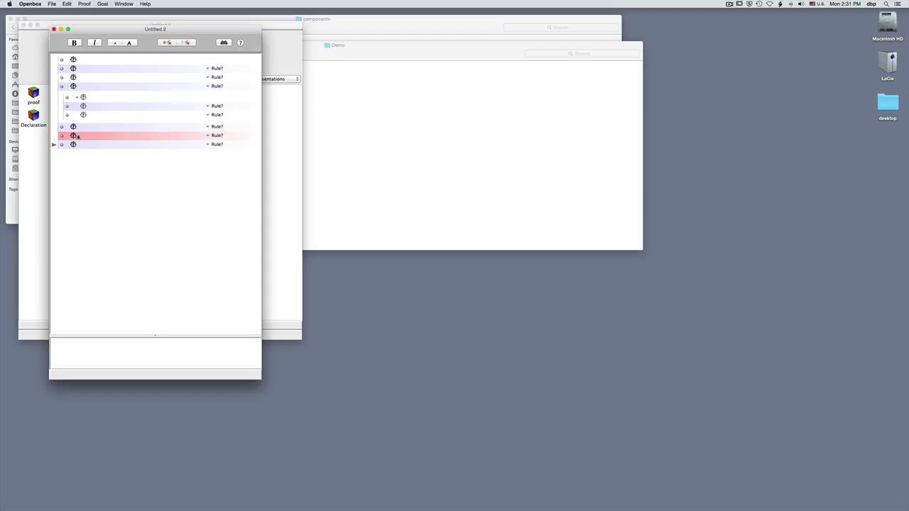
pyautogui.click(76, 70)
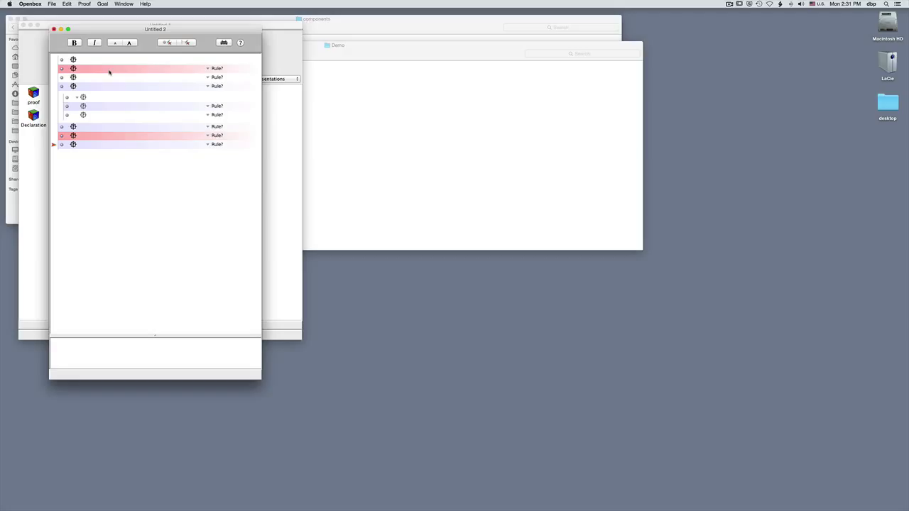
pyautogui.moveTo(139, 30); pyautogui.dragTo(189, 54)
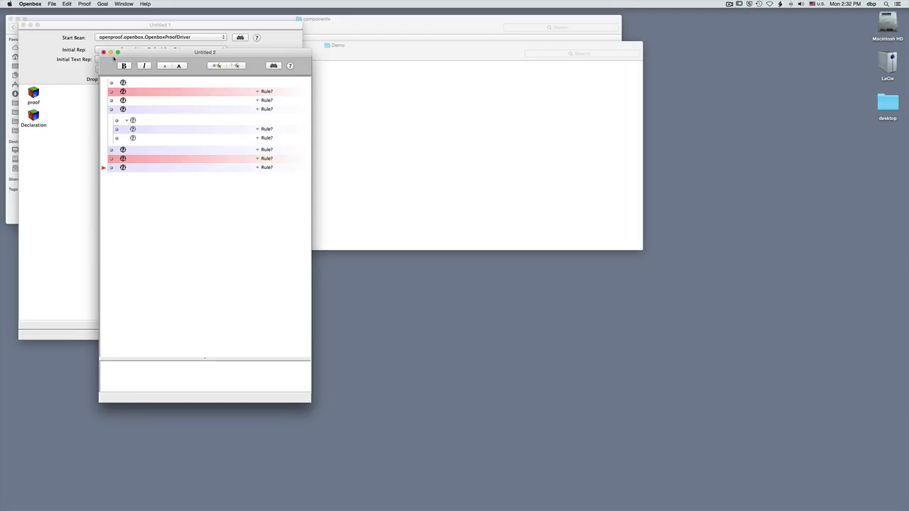
# Close the Untitled 2 proof without saving its changes and quit Openbox
pyautogui.click(103, 52)
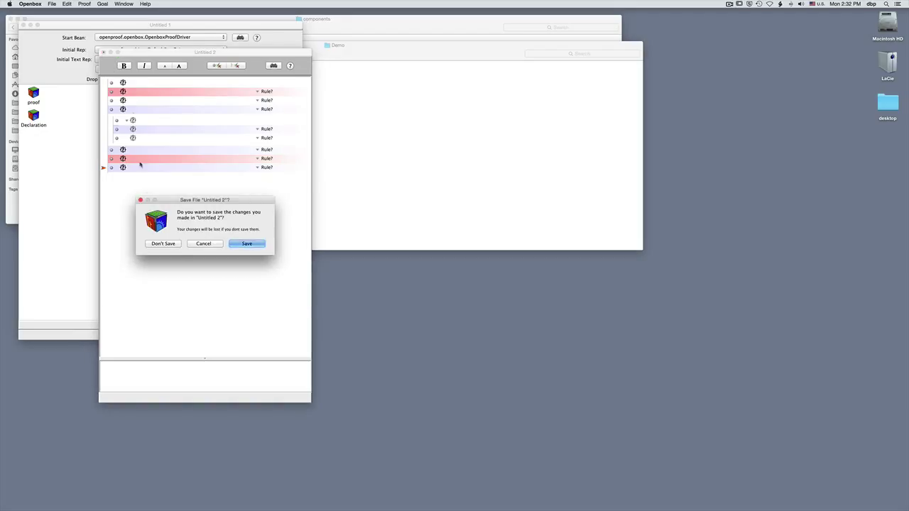
pyautogui.click(160, 245)
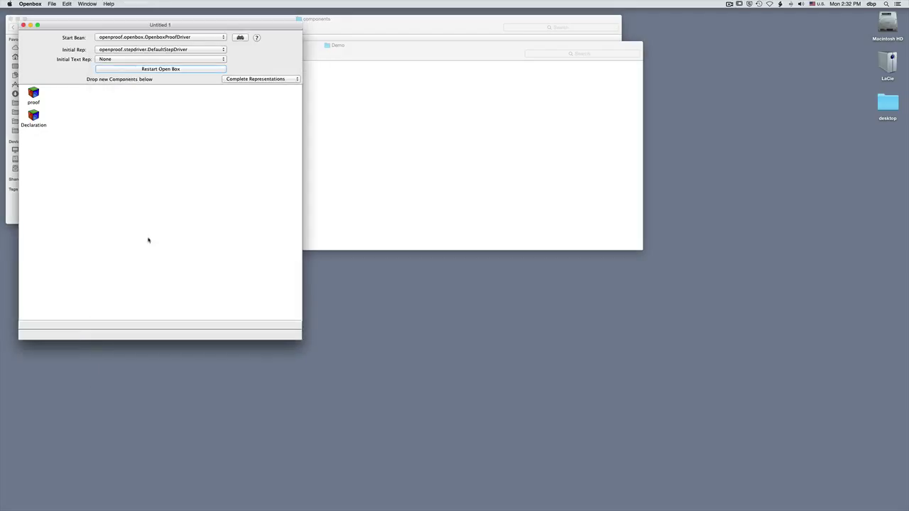
pyautogui.press('super+q')
pyautogui.click(195, 138)
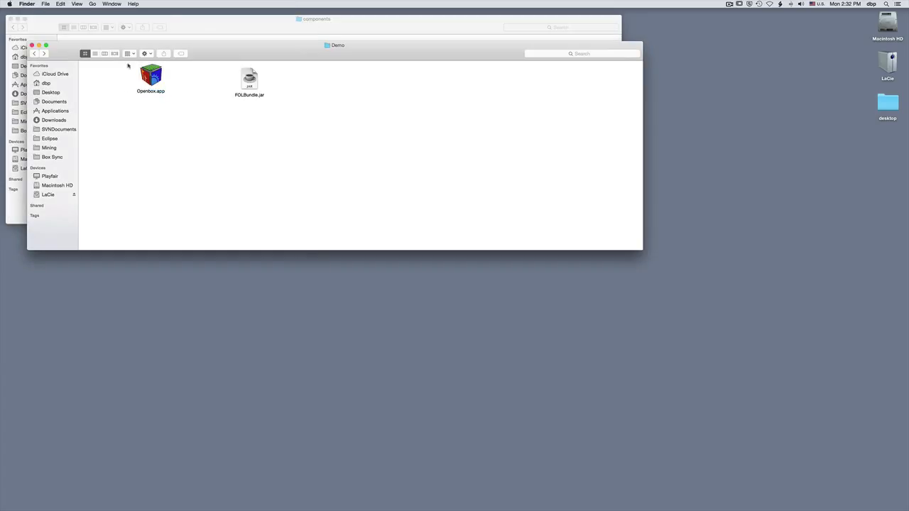
# Move ProofBundle.jar from the components folder into the Demo folder, placing it beside FOLBundle.jar
pyautogui.click(197, 29)
pyautogui.moveTo(155, 105); pyautogui.dragTo(213, 235)
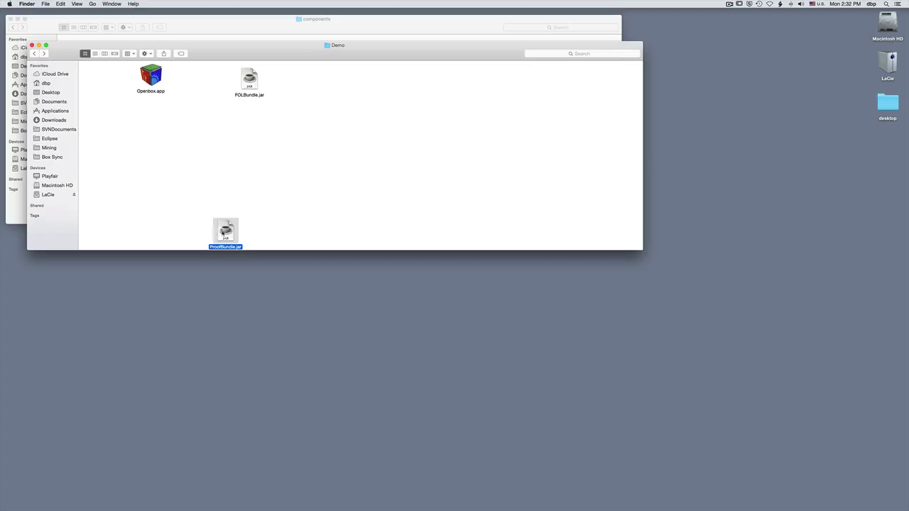
pyautogui.moveTo(223, 232); pyautogui.dragTo(297, 82)
pyautogui.click(239, 33)
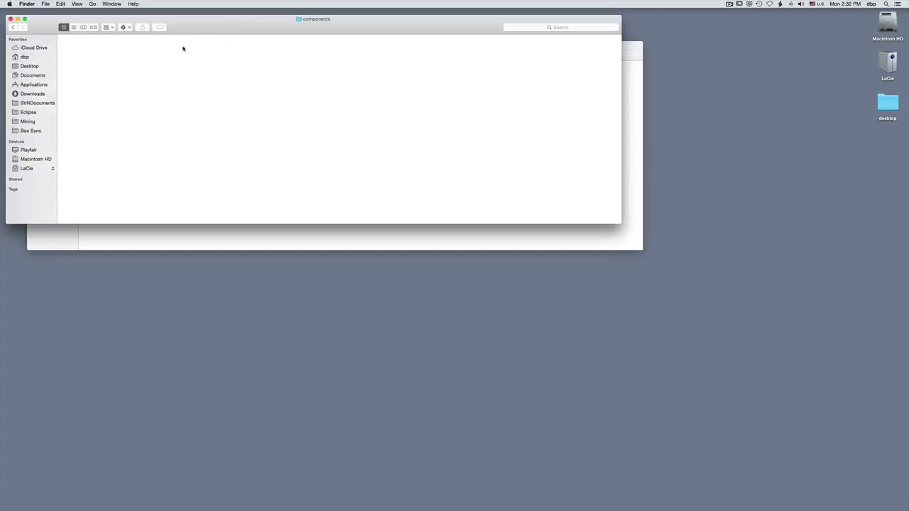
pyautogui.click(117, 242)
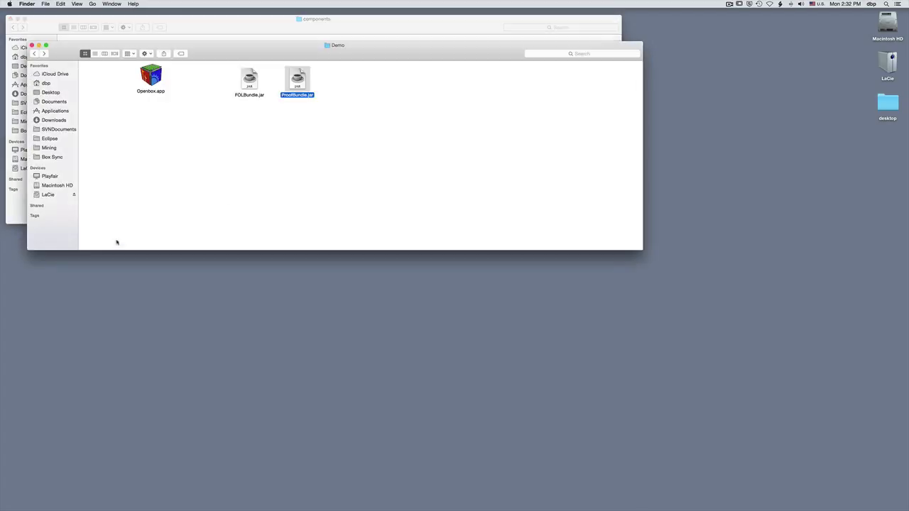
# Launch Openbox.app with both bundles removed, reposition the inspector window, and restart Open Box using the Inspector start bean
pyautogui.doubleClick(152, 75)
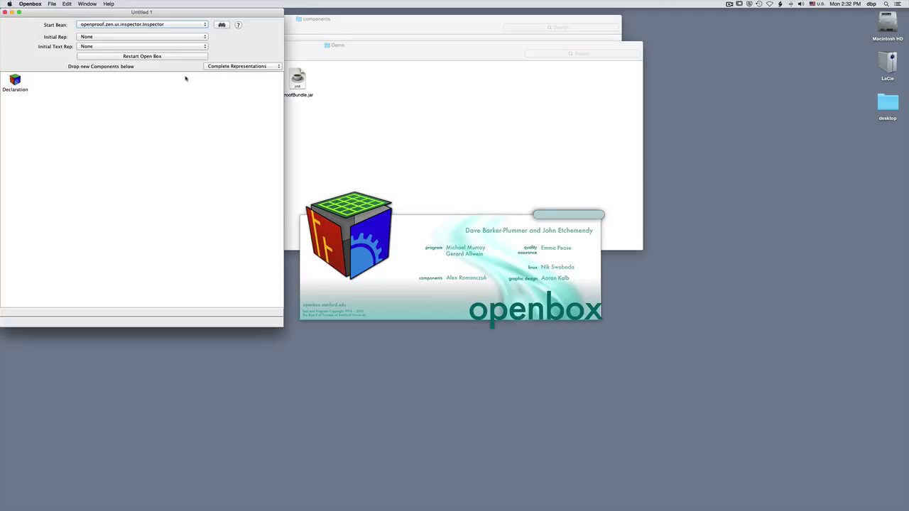
pyautogui.moveTo(161, 14); pyautogui.dragTo(185, 27)
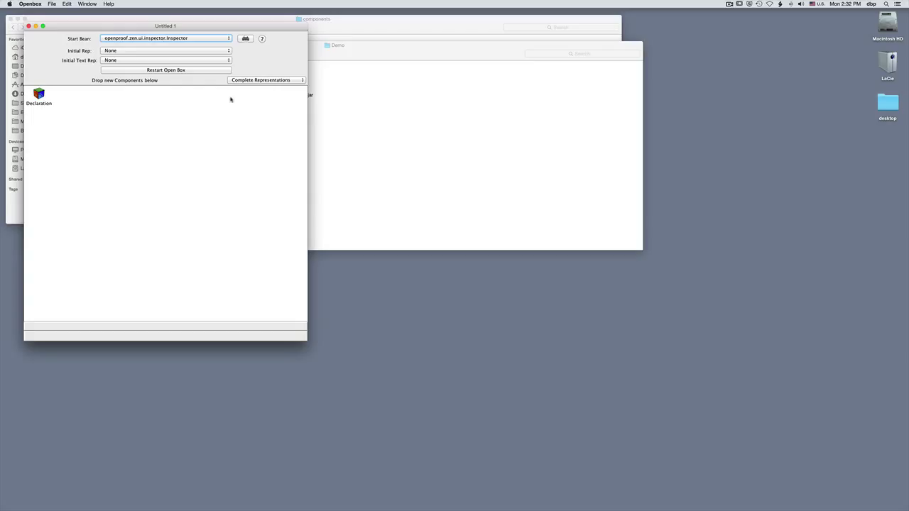
pyautogui.click(178, 71)
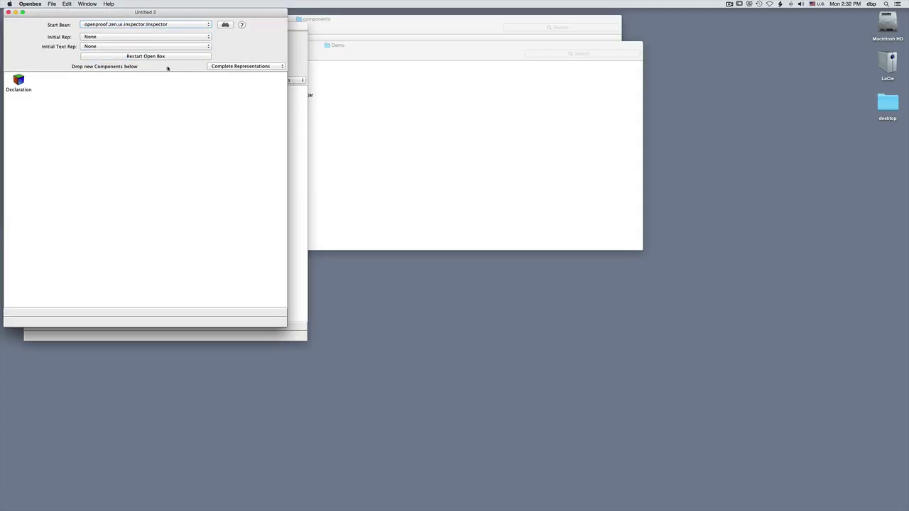
# Close the Untitled 2 inspector, restart Open Box from the Untitled 1 inspector, move the new window aside and close it
pyautogui.click(8, 12)
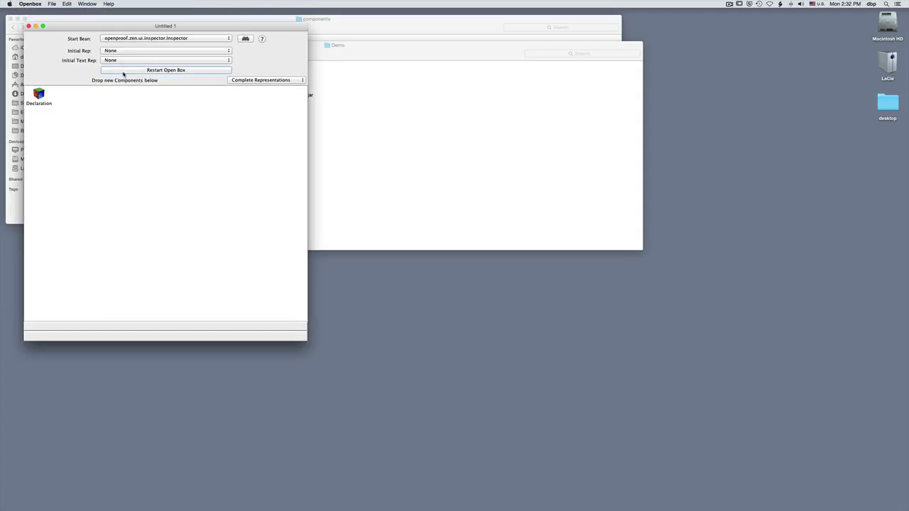
pyautogui.click(123, 73)
pyautogui.moveTo(51, 19); pyautogui.dragTo(100, 63)
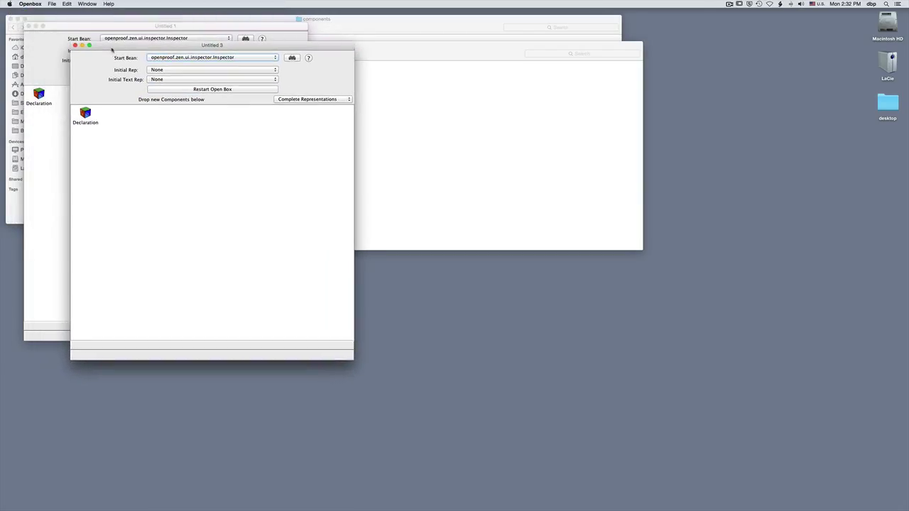
pyautogui.click(75, 46)
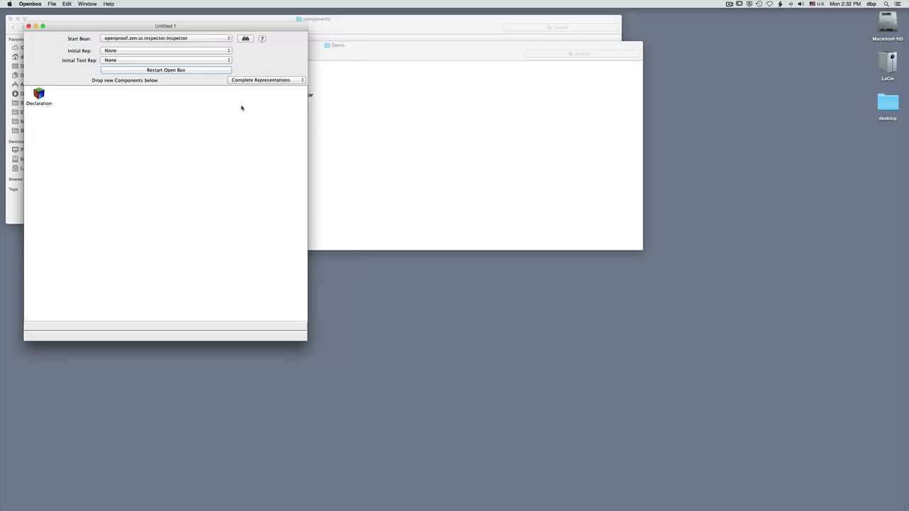
# Load ProofBundle.jar from the Demo folder into the inspector's component area and restart Open Box with the OpenboxProofDriver start bean
pyautogui.click(352, 52)
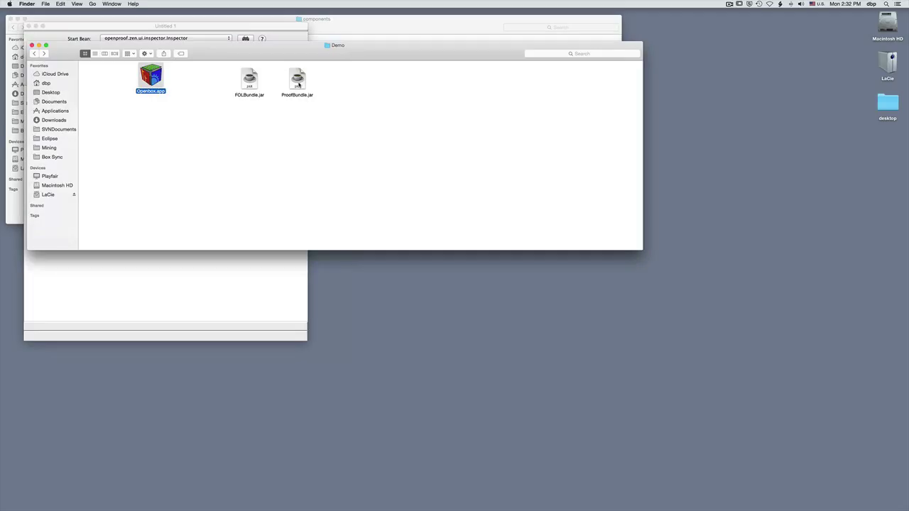
pyautogui.moveTo(299, 81); pyautogui.dragTo(164, 279)
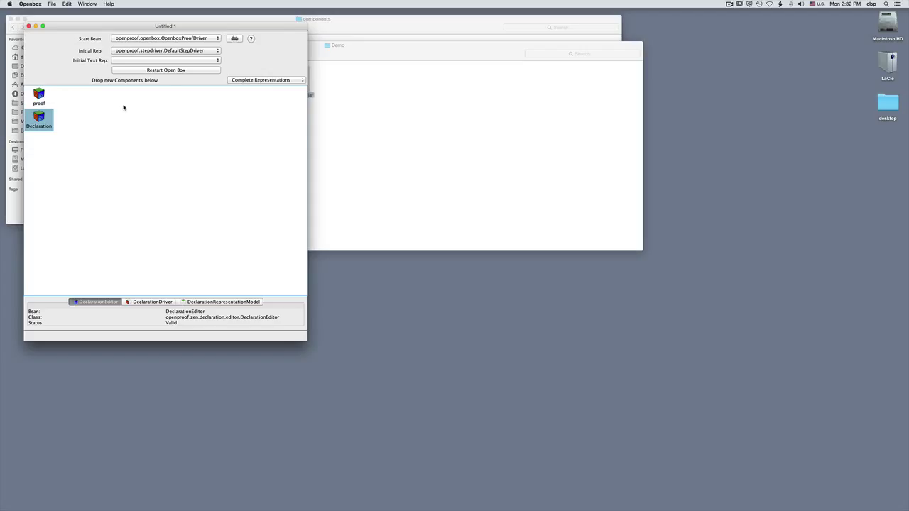
pyautogui.click(166, 70)
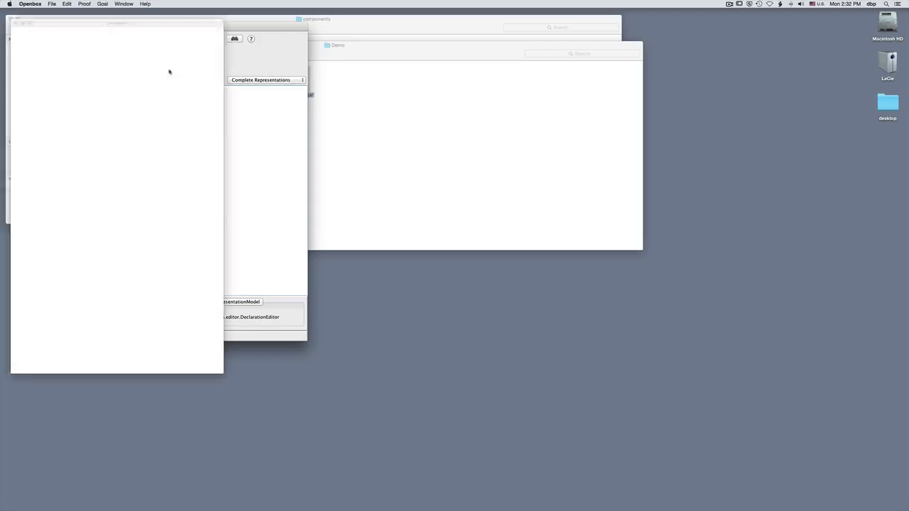
# Add empty steps and two nested subproofs to the new Untitled 4 proof, and close it without saving
pyautogui.hotkey('ctrl', 'a')
pyautogui.hotkey('ctrl', 'a')
pyautogui.hotkey('ctrl', 'a')
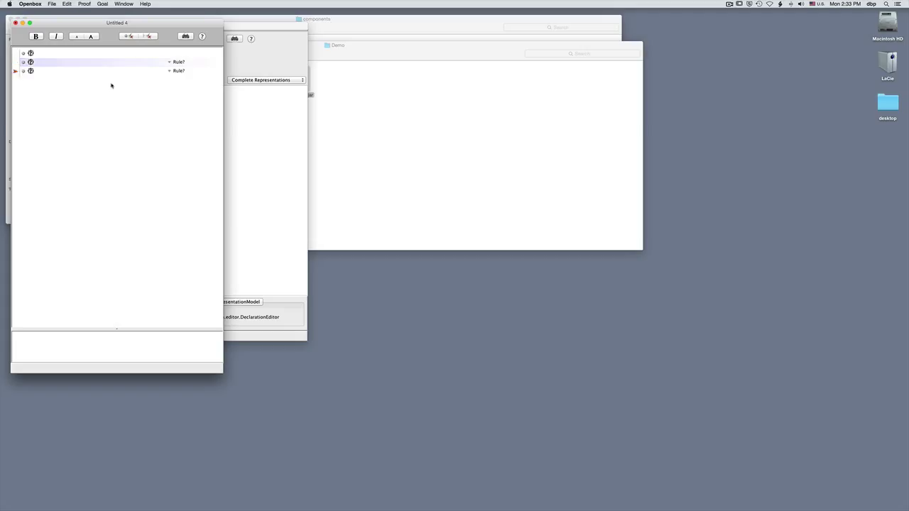
pyautogui.hotkey('ctrl', 'p')
pyautogui.hotkey('ctrl', 'p')
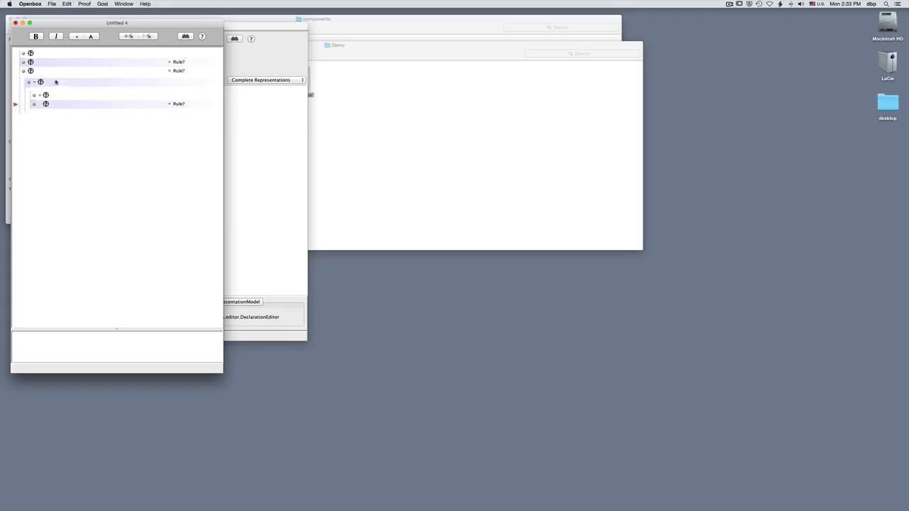
pyautogui.click(15, 23)
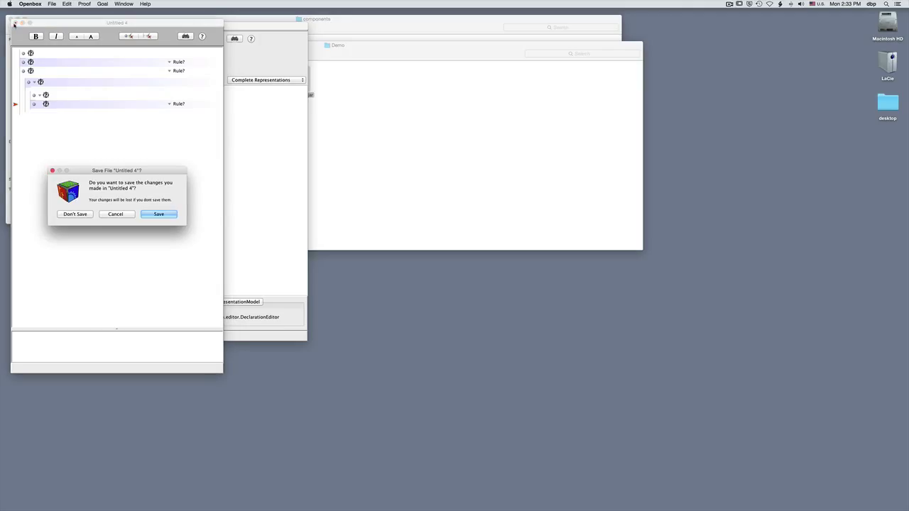
pyautogui.click(68, 214)
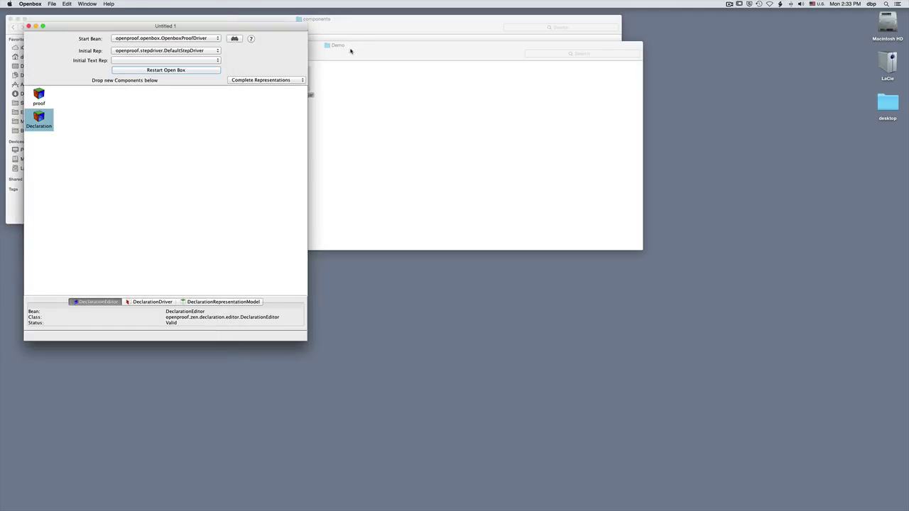
# Load FOLBundle.jar from the Demo folder into the inspector's component area and restart Open Box with the FOLDriver representation
pyautogui.click(352, 45)
pyautogui.click(248, 80)
pyautogui.moveTo(249, 80); pyautogui.dragTo(116, 270)
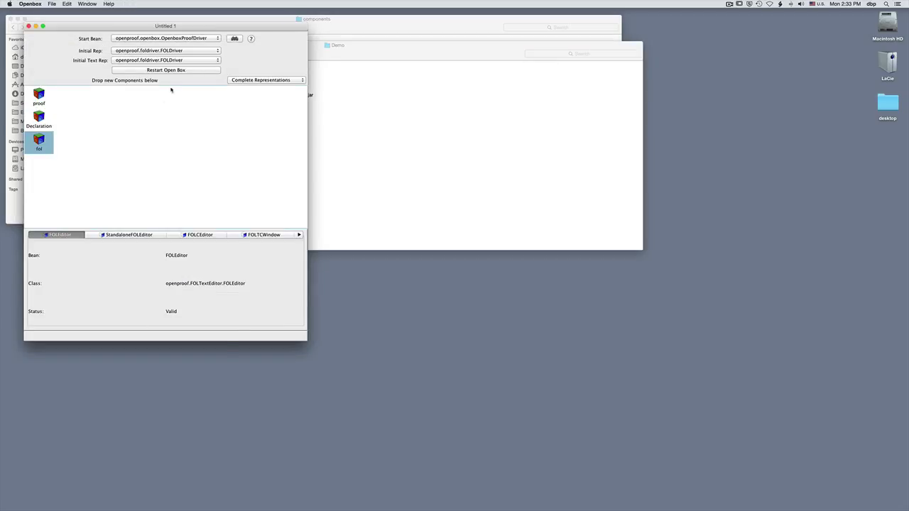
pyautogui.click(171, 71)
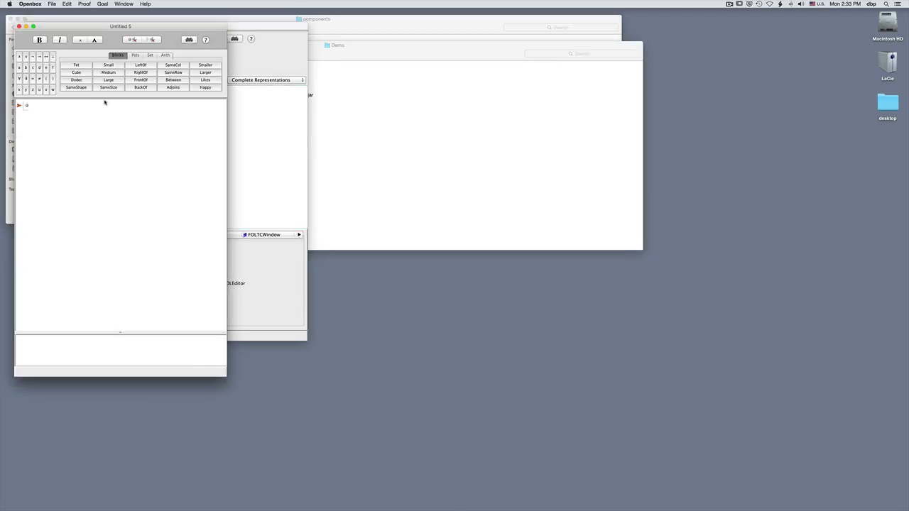
# Add two steps to the new proof, each containing the sentence Tet(a)
pyautogui.press('super+a')
pyautogui.click(76, 65)
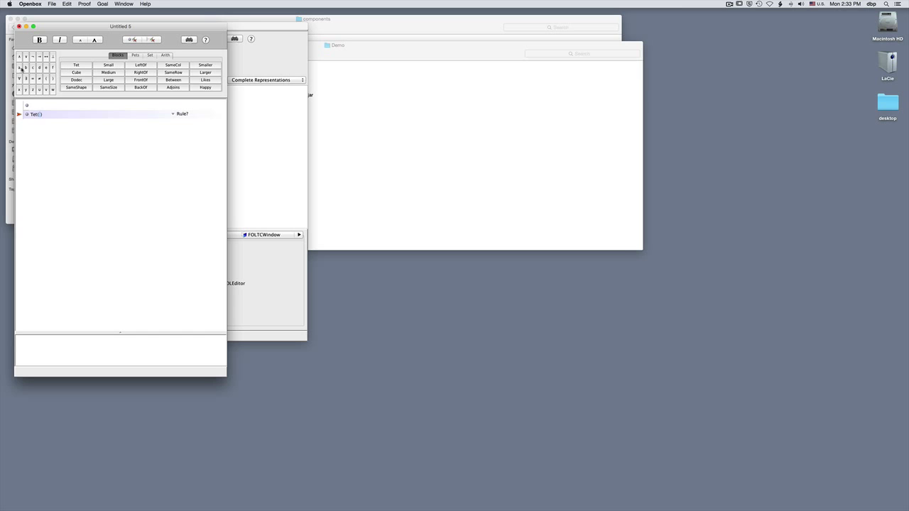
pyautogui.click(19, 68)
pyautogui.press('super+a')
pyautogui.click(76, 65)
pyautogui.click(18, 69)
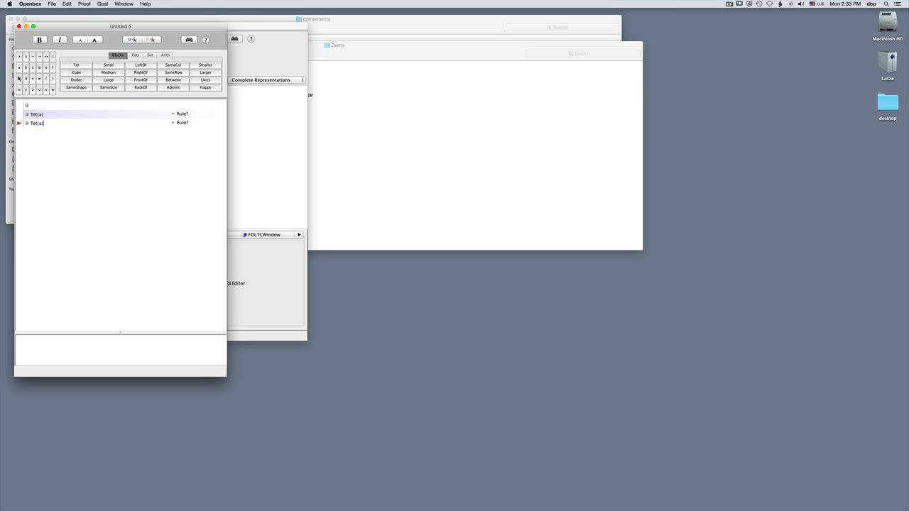
# Justify the second Tet(a) step with the fol rule Reit, cite the first Tet(a) step, and verify it
pyautogui.click(182, 124)
pyautogui.moveTo(184, 126)
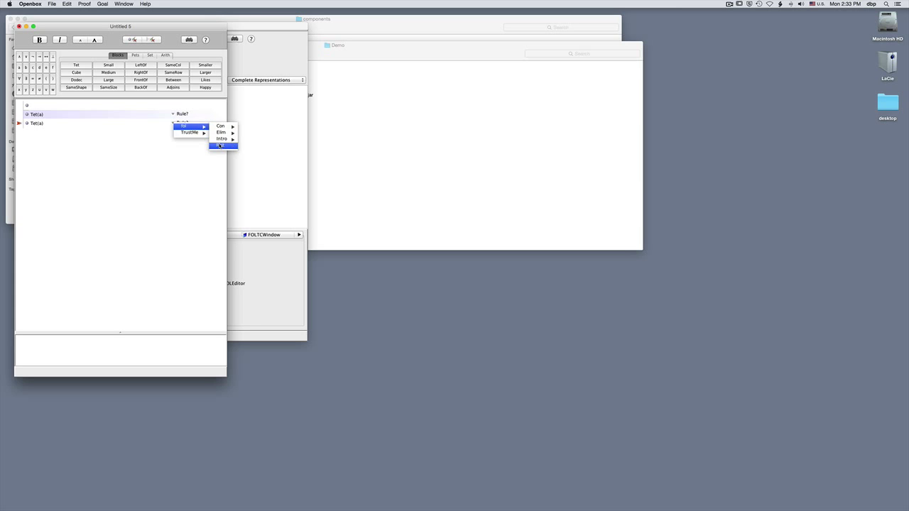
pyautogui.click(220, 146)
pyautogui.click(39, 115)
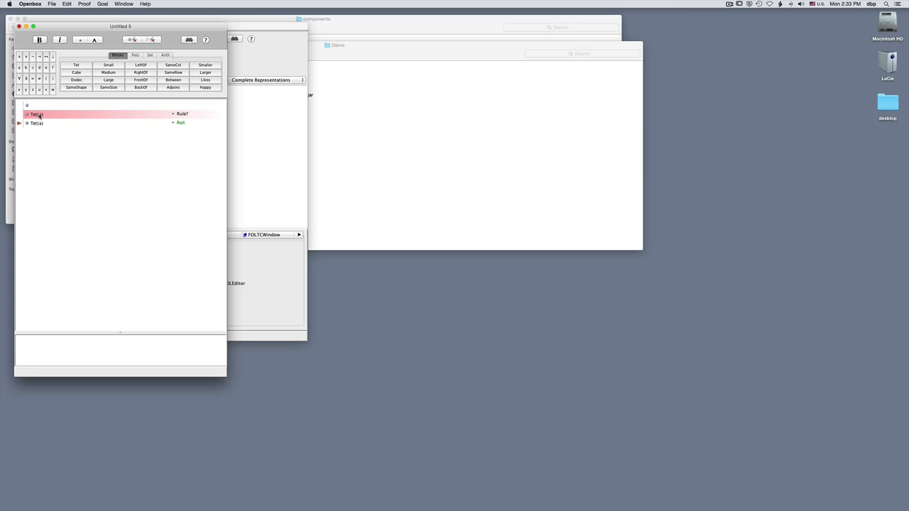
pyautogui.click(135, 41)
# Add a step containing Tet(a) ∧ Cube(b) and another step below it containing Tet(a)
pyautogui.press('super+l')
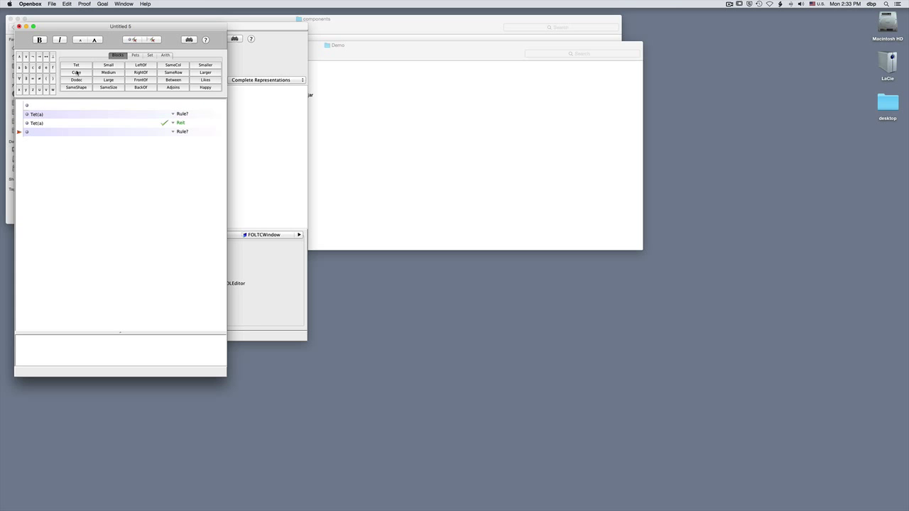
pyautogui.click(76, 66)
pyautogui.click(20, 68)
pyautogui.click(19, 56)
pyautogui.click(76, 73)
pyautogui.click(26, 68)
pyautogui.press('super+l')
pyautogui.click(76, 66)
pyautogui.click(19, 68)
# Justify the last Tet(a) step with the fol rule ∧ Elim, cite the Tet(a) ∧ Cube(b) step, and verify it
pyautogui.click(182, 140)
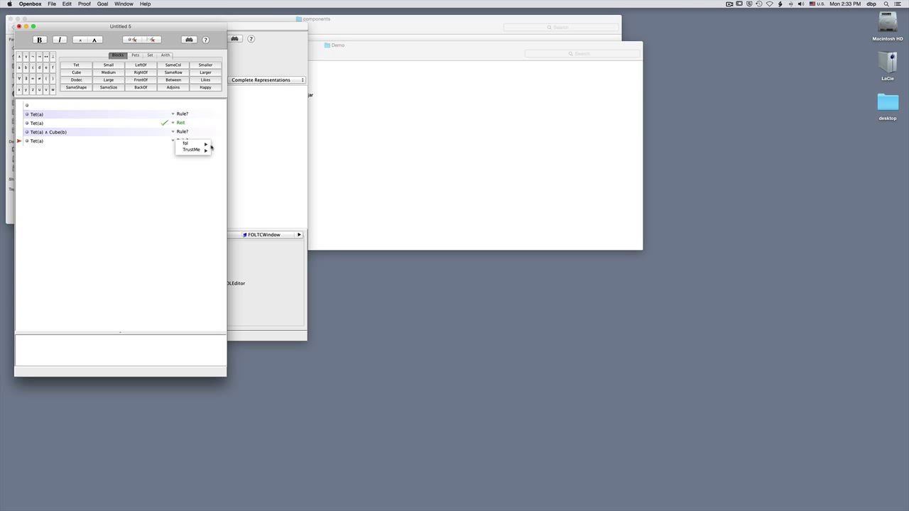
pyautogui.moveTo(205, 145)
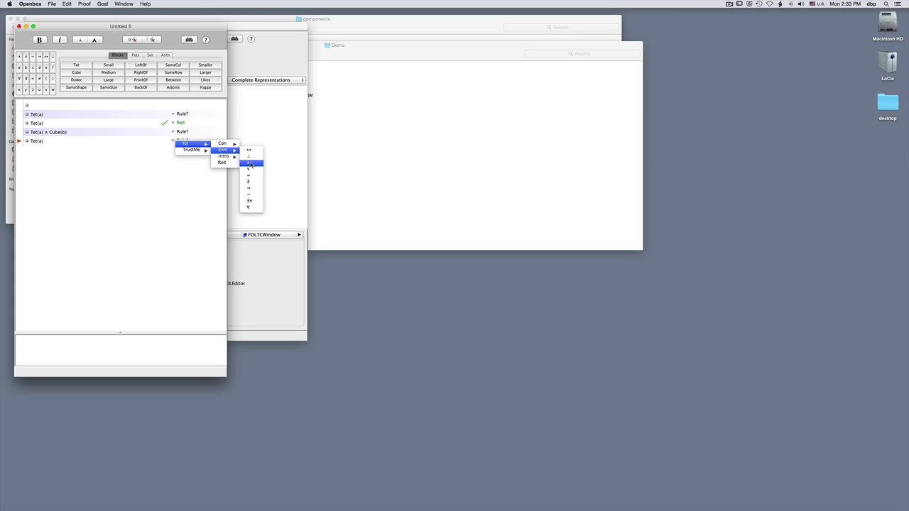
pyautogui.click(248, 150)
pyautogui.click(58, 133)
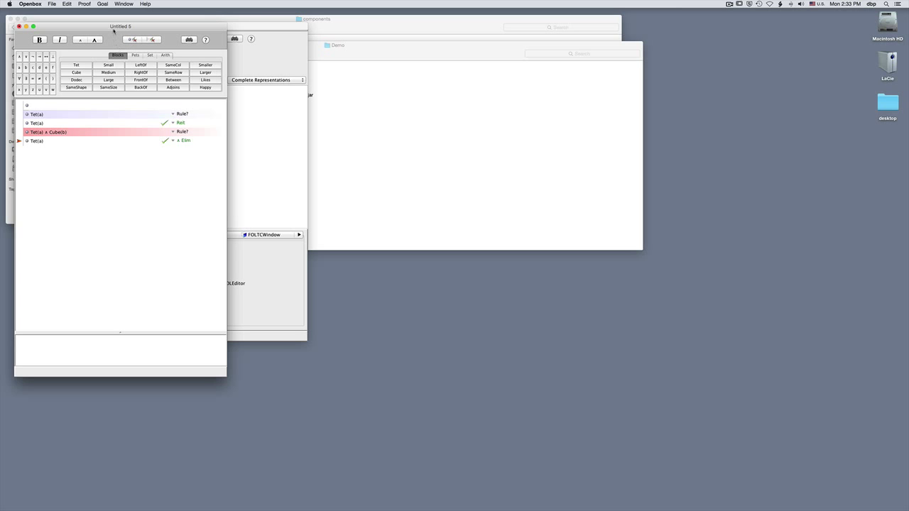
# Move the Untitled 5 proof window aside and quit Openbox without saving the proof
pyautogui.moveTo(113, 28); pyautogui.dragTo(201, 68)
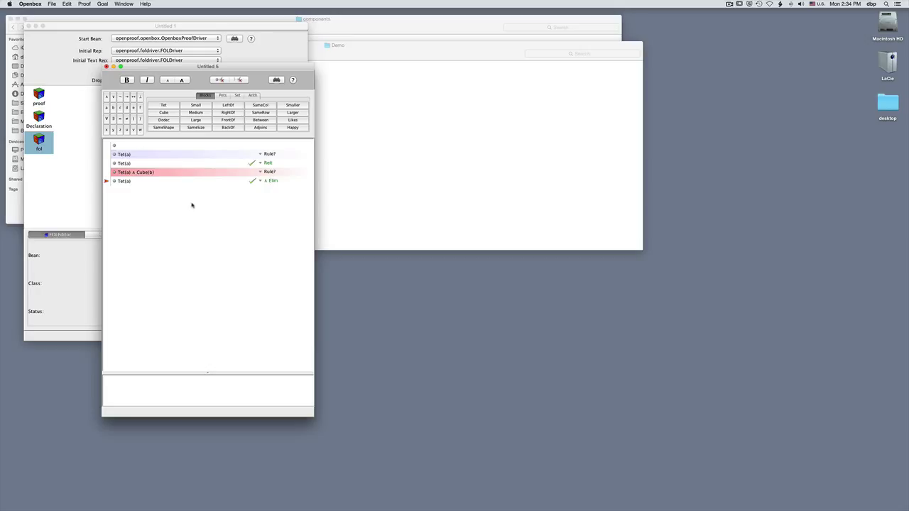
pyautogui.press('super+q')
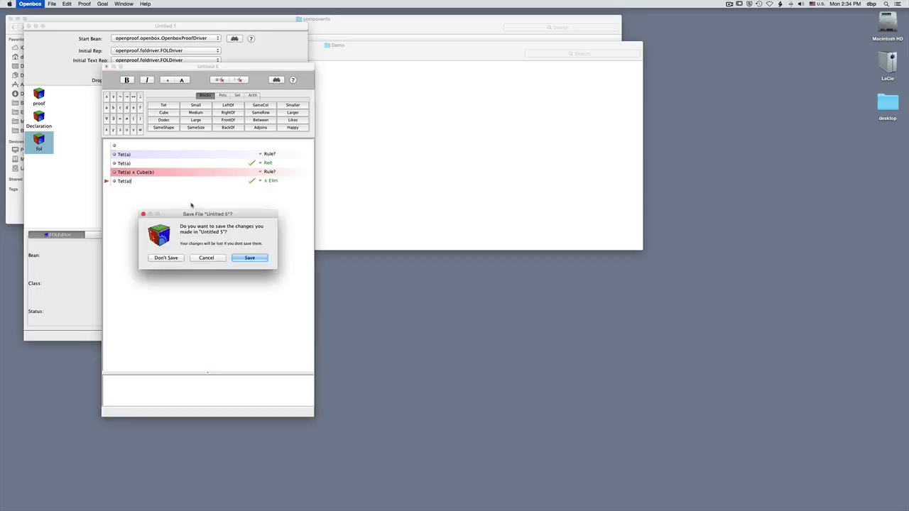
pyautogui.press('super+d')
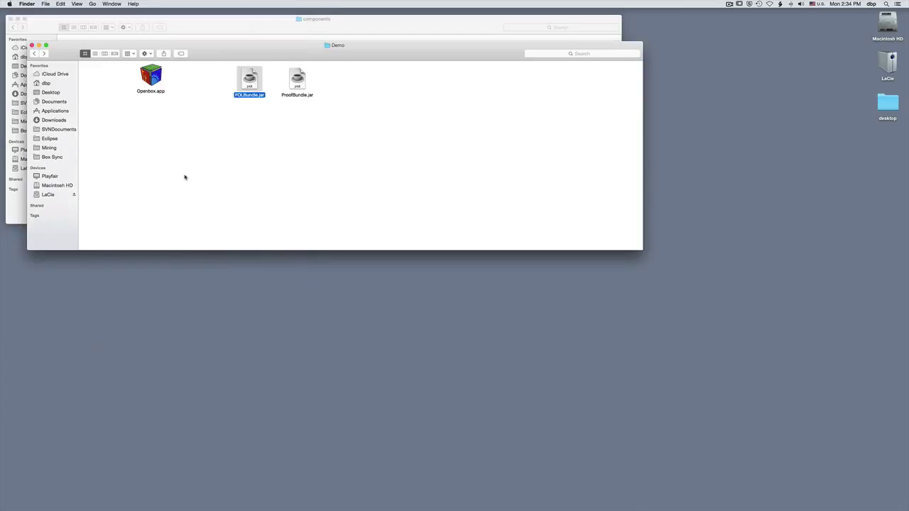